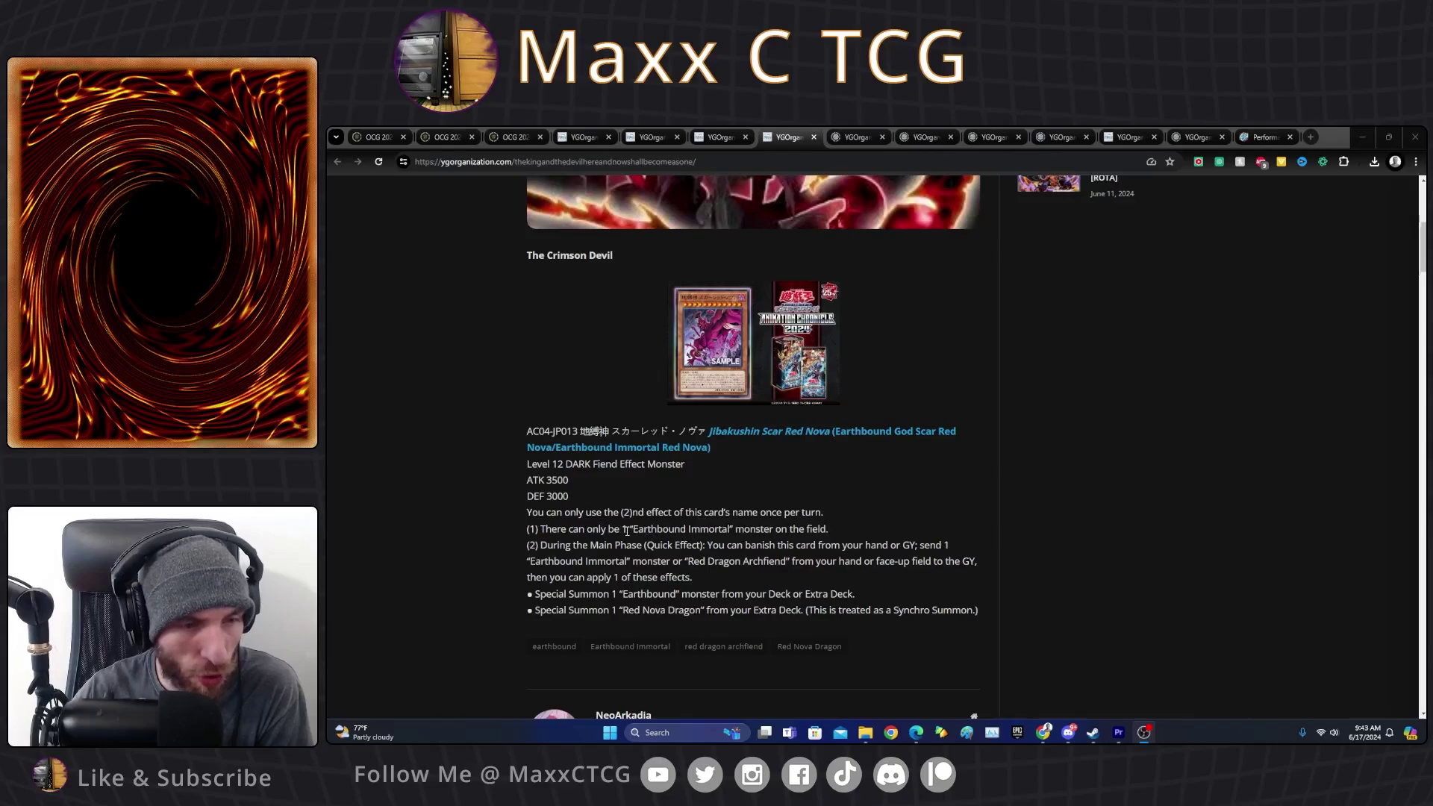
{"action": "left_click_drag", "start_coordinate": [622, 513], "coordinate": [826, 527]}
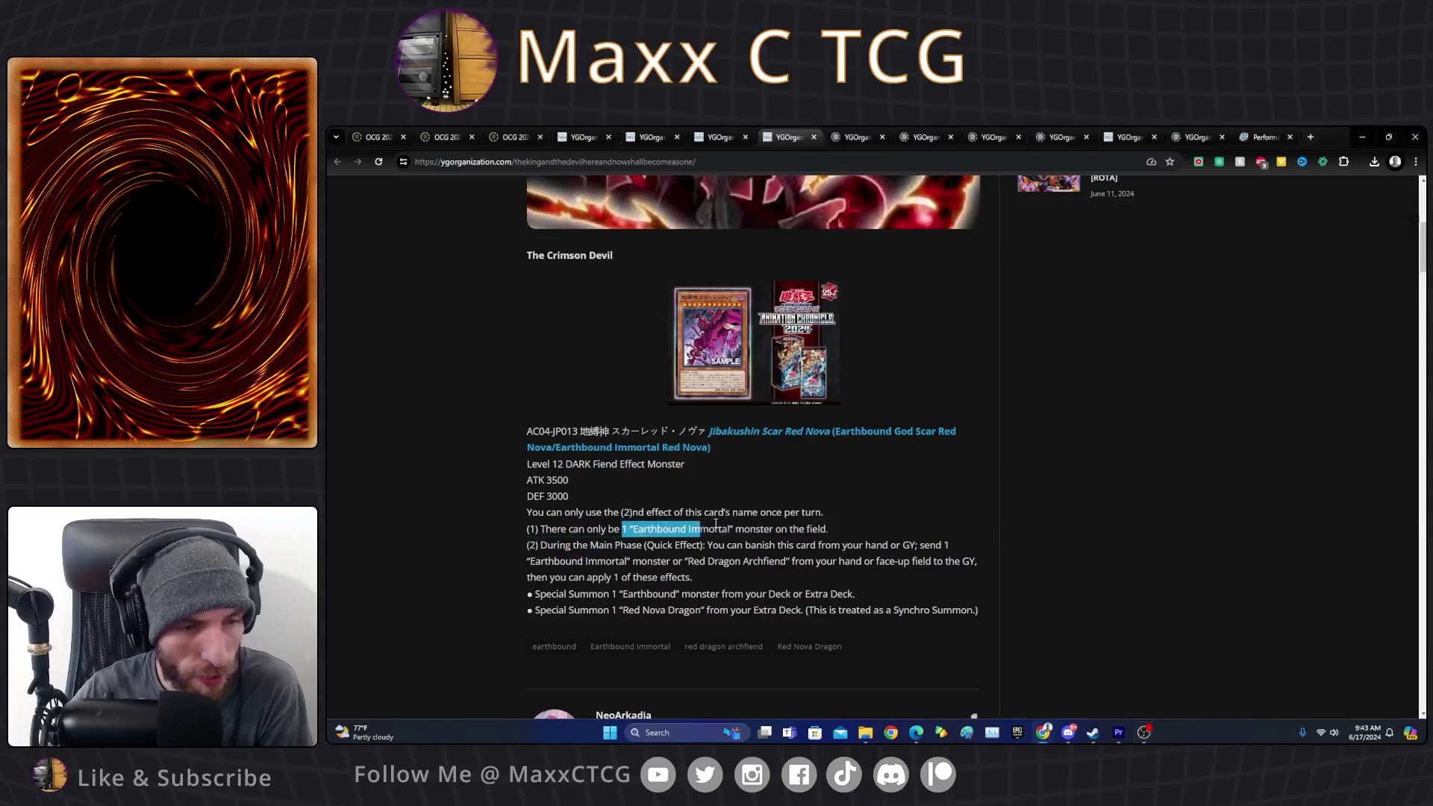
{"action": "left_click", "coordinate": [853, 521]}
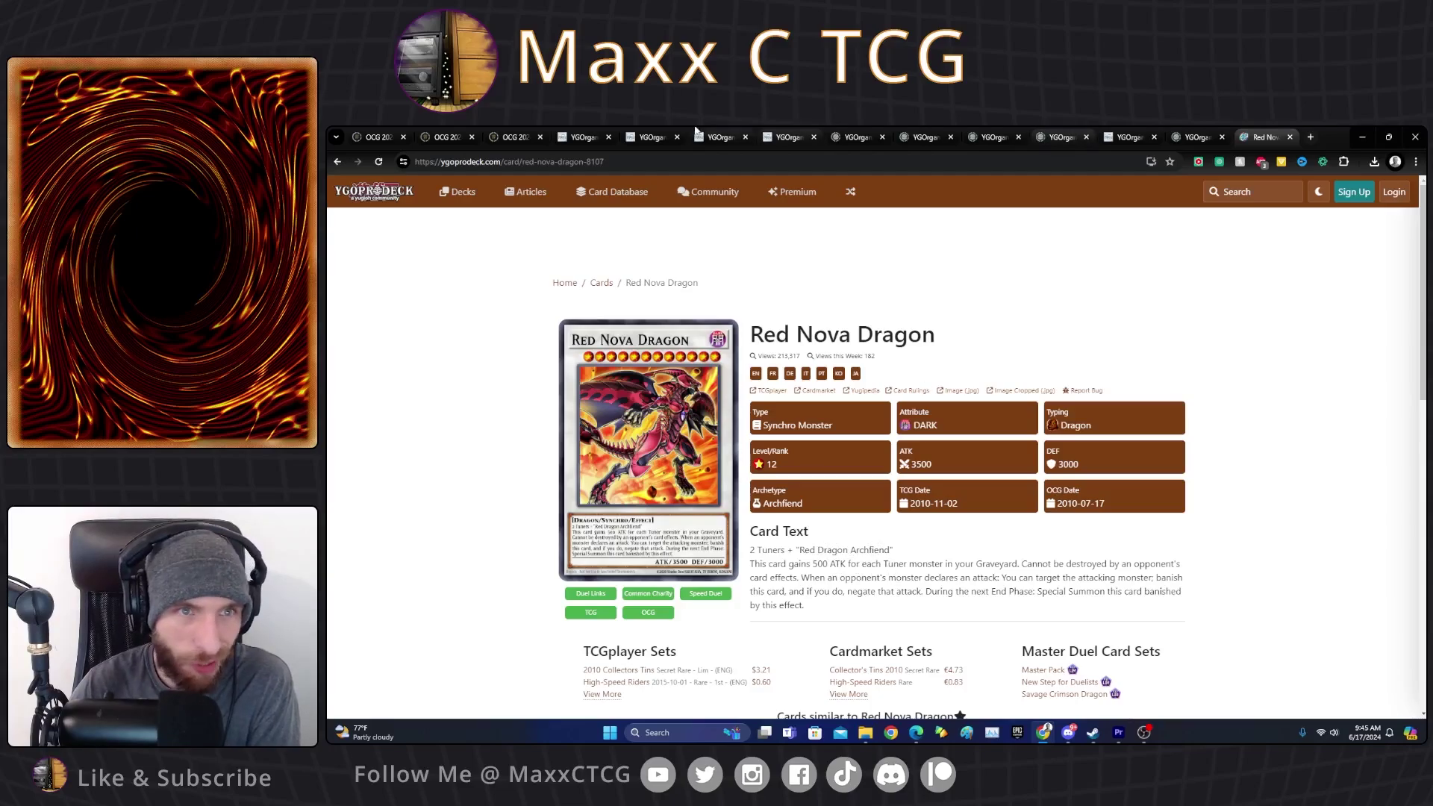
Return from the Red Nova Dragon page to the YGOrganization article tab
{"action": "left_click", "coordinate": [795, 133]}
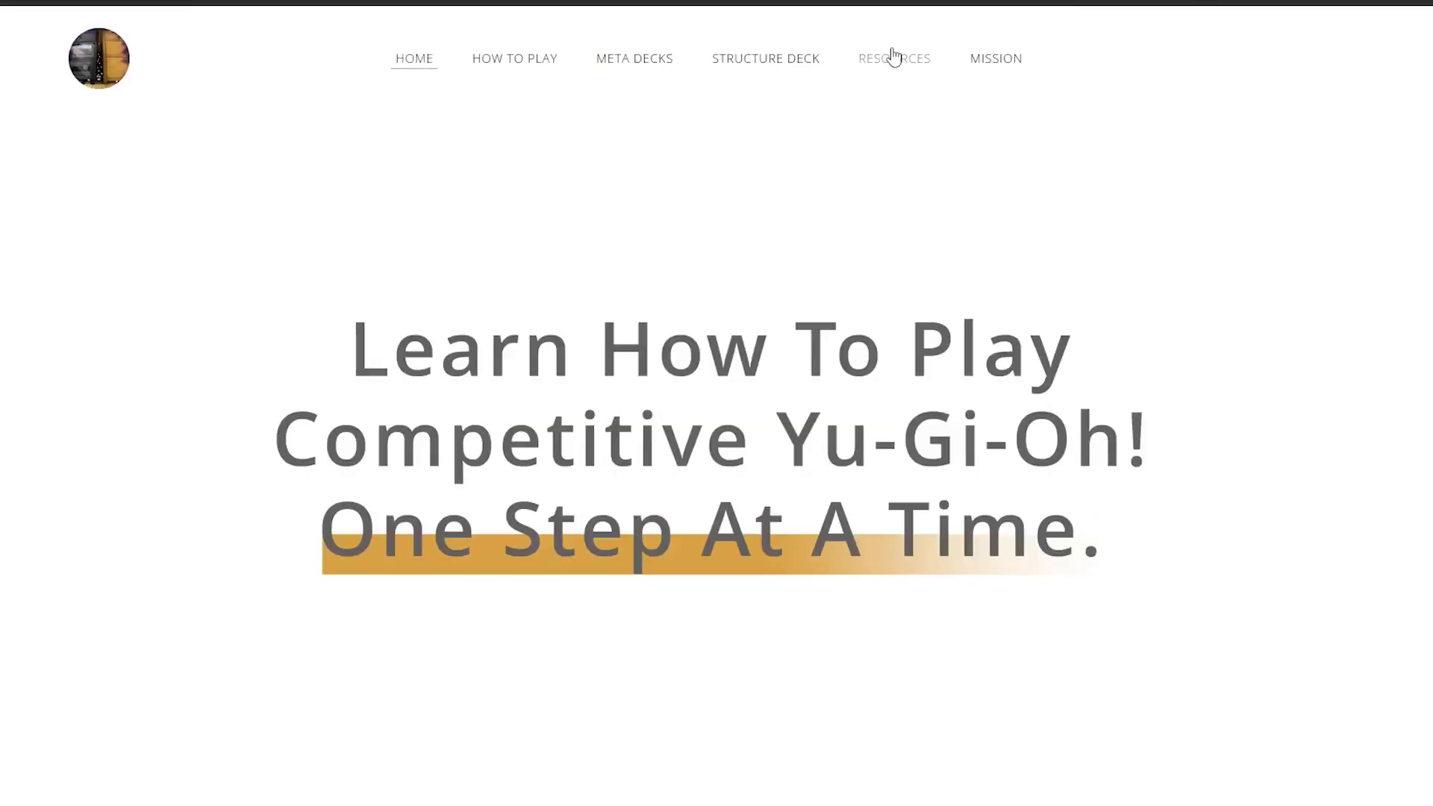
Expand the Resources FAQ answer 'TCG Player: Be careful of add to cart option'
{"action": "left_click", "coordinate": [893, 58]}
{"action": "scroll", "coordinate": [839, 109], "scroll_direction": "down", "scroll_amount": 3}
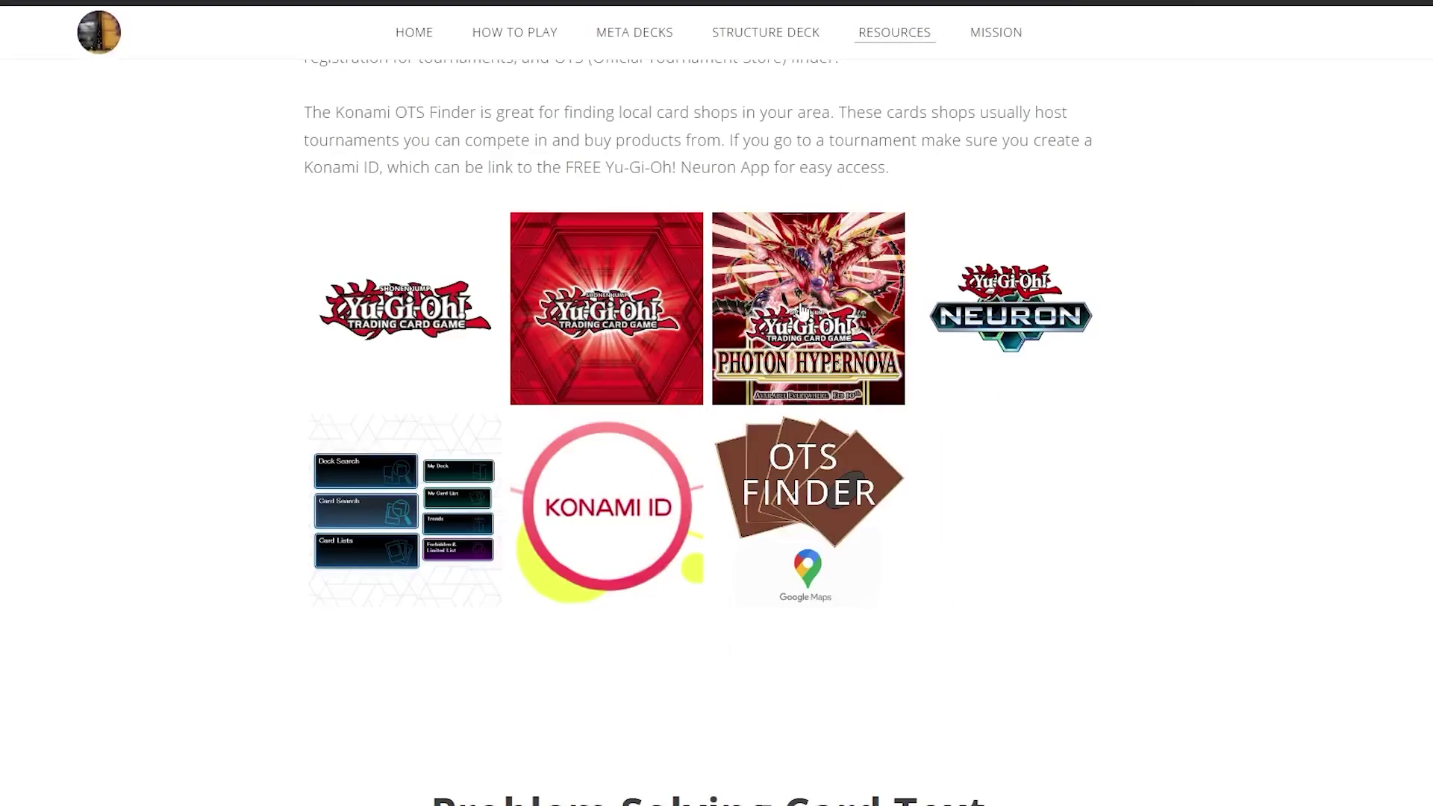
{"action": "scroll", "coordinate": [800, 339], "scroll_direction": "down", "scroll_amount": 5}
{"action": "scroll", "coordinate": [800, 339], "scroll_direction": "down", "scroll_amount": 5}
{"action": "scroll", "coordinate": [800, 342], "scroll_direction": "down", "scroll_amount": 5}
{"action": "scroll", "coordinate": [801, 343], "scroll_direction": "down", "scroll_amount": 3}
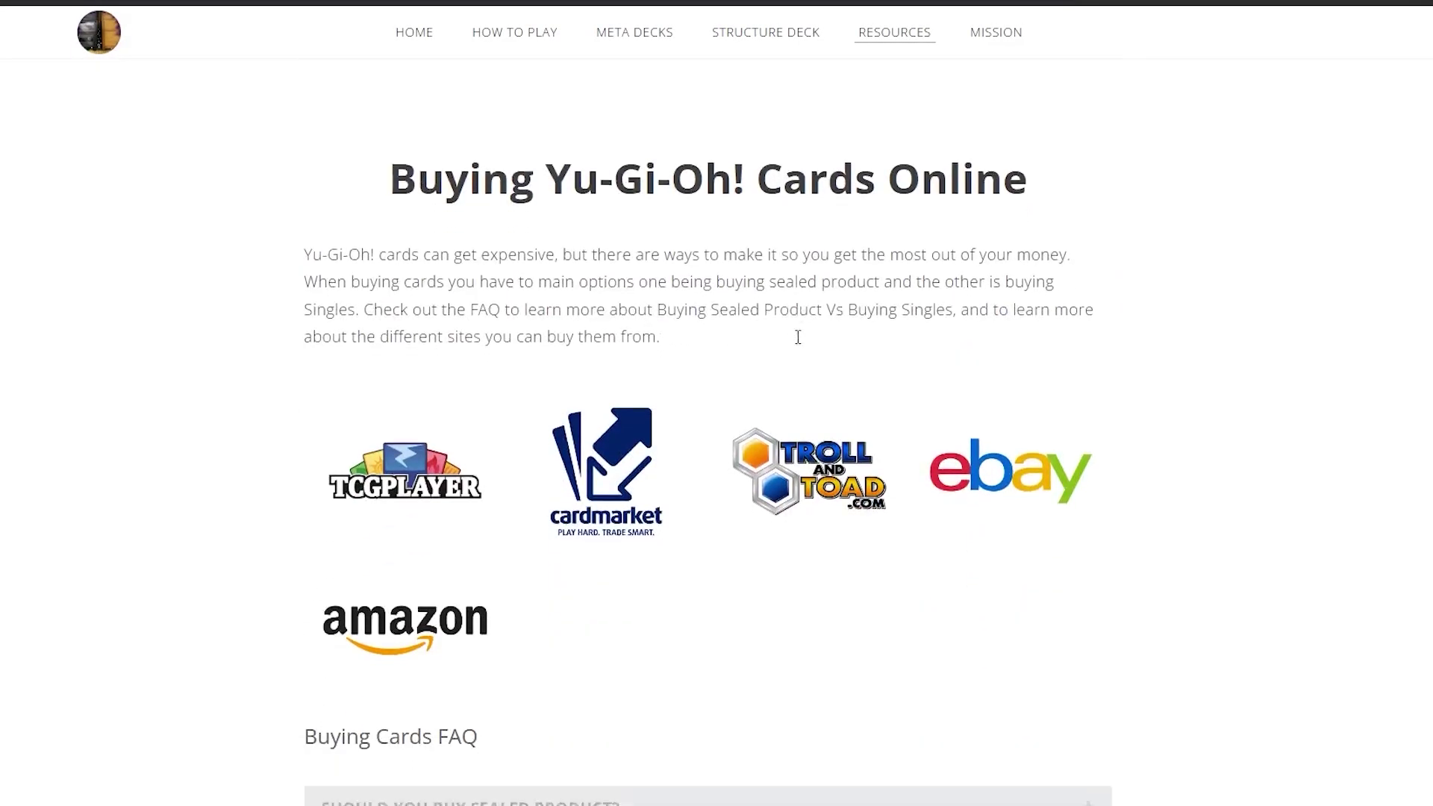
{"action": "scroll", "coordinate": [800, 344], "scroll_direction": "down", "scroll_amount": 4}
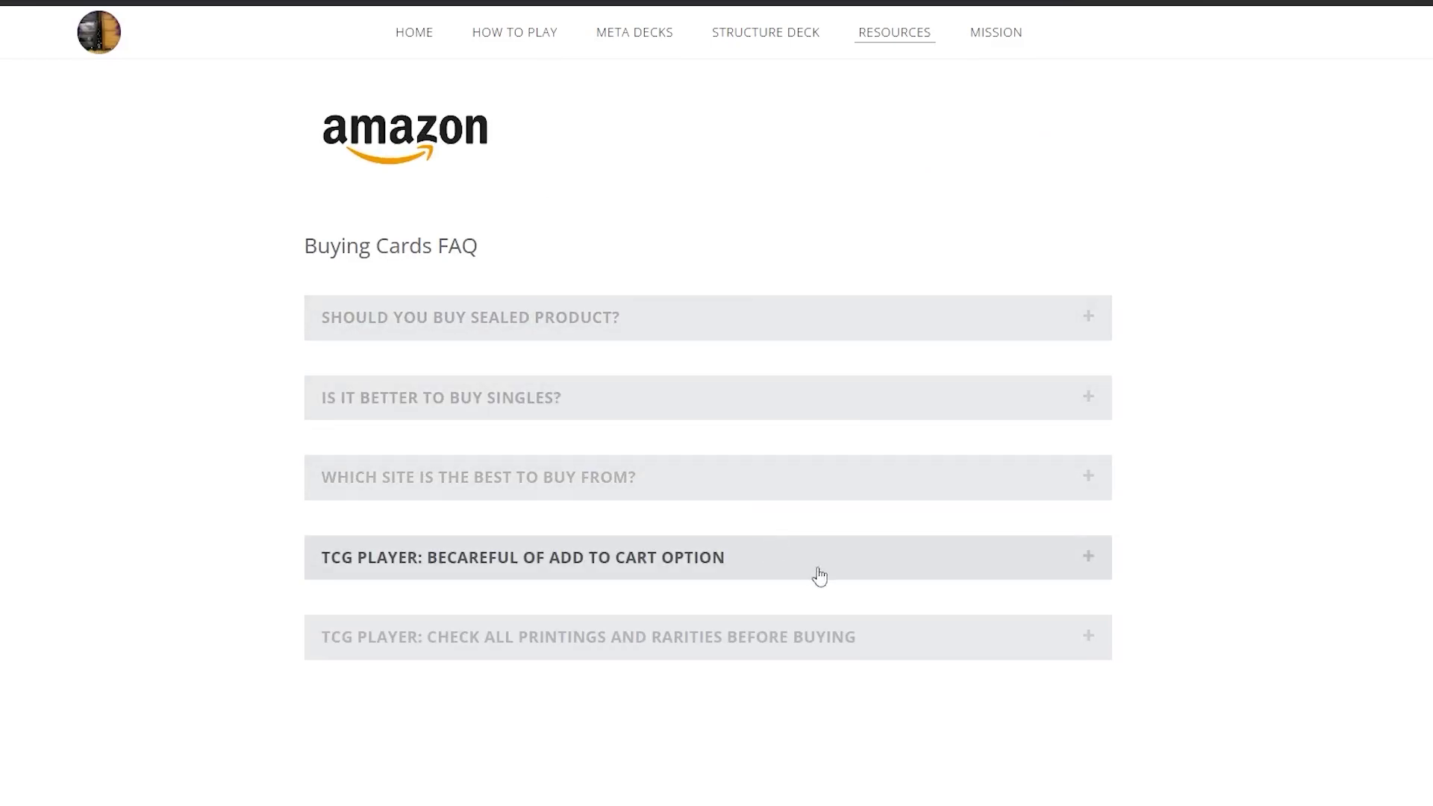
{"action": "left_click", "coordinate": [873, 567]}
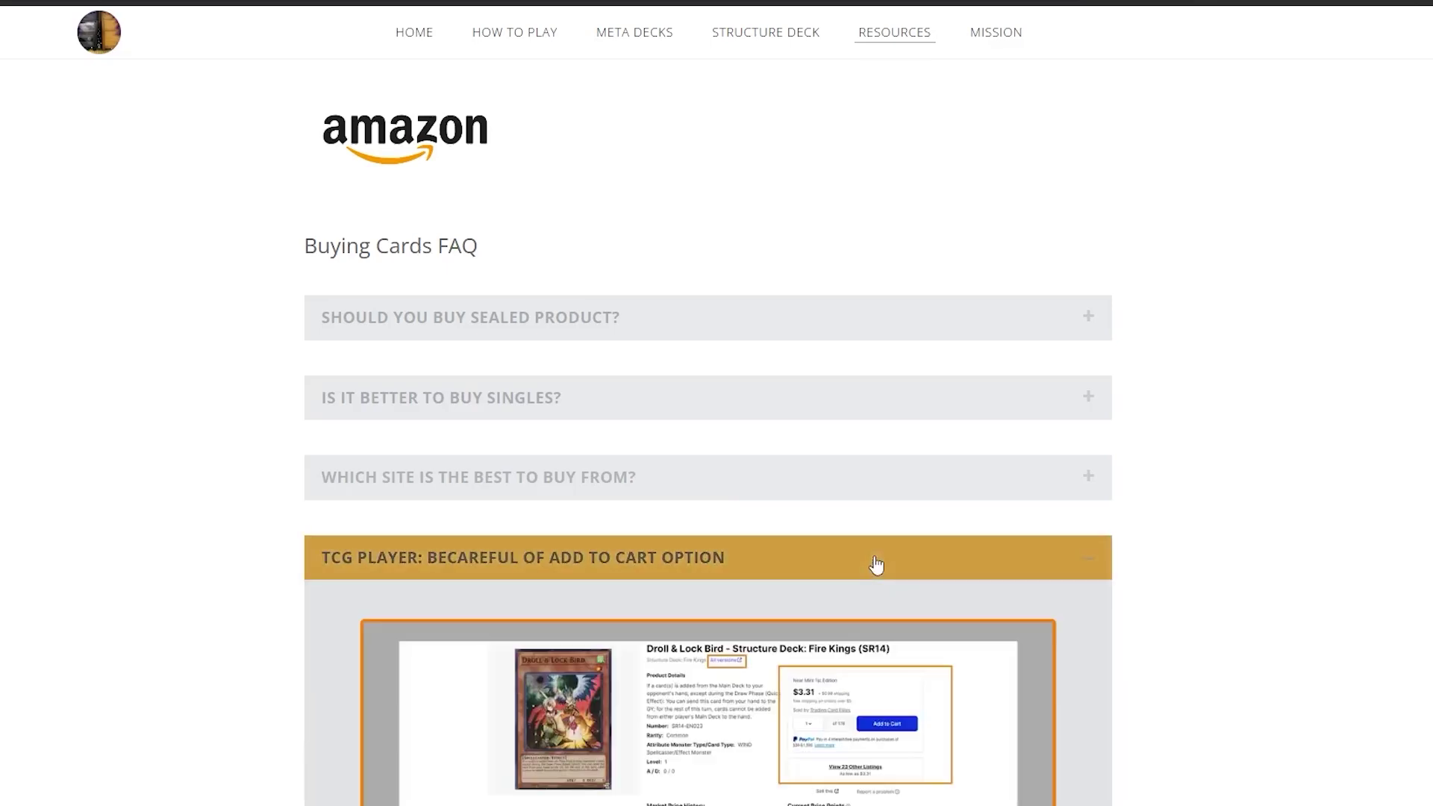
{"action": "scroll", "coordinate": [874, 566], "scroll_direction": "down", "scroll_amount": 3}
{"action": "scroll", "coordinate": [74, 218], "scroll_direction": "down", "scroll_amount": 1}
{"action": "scroll", "coordinate": [76, 224], "scroll_direction": "down", "scroll_amount": 3}
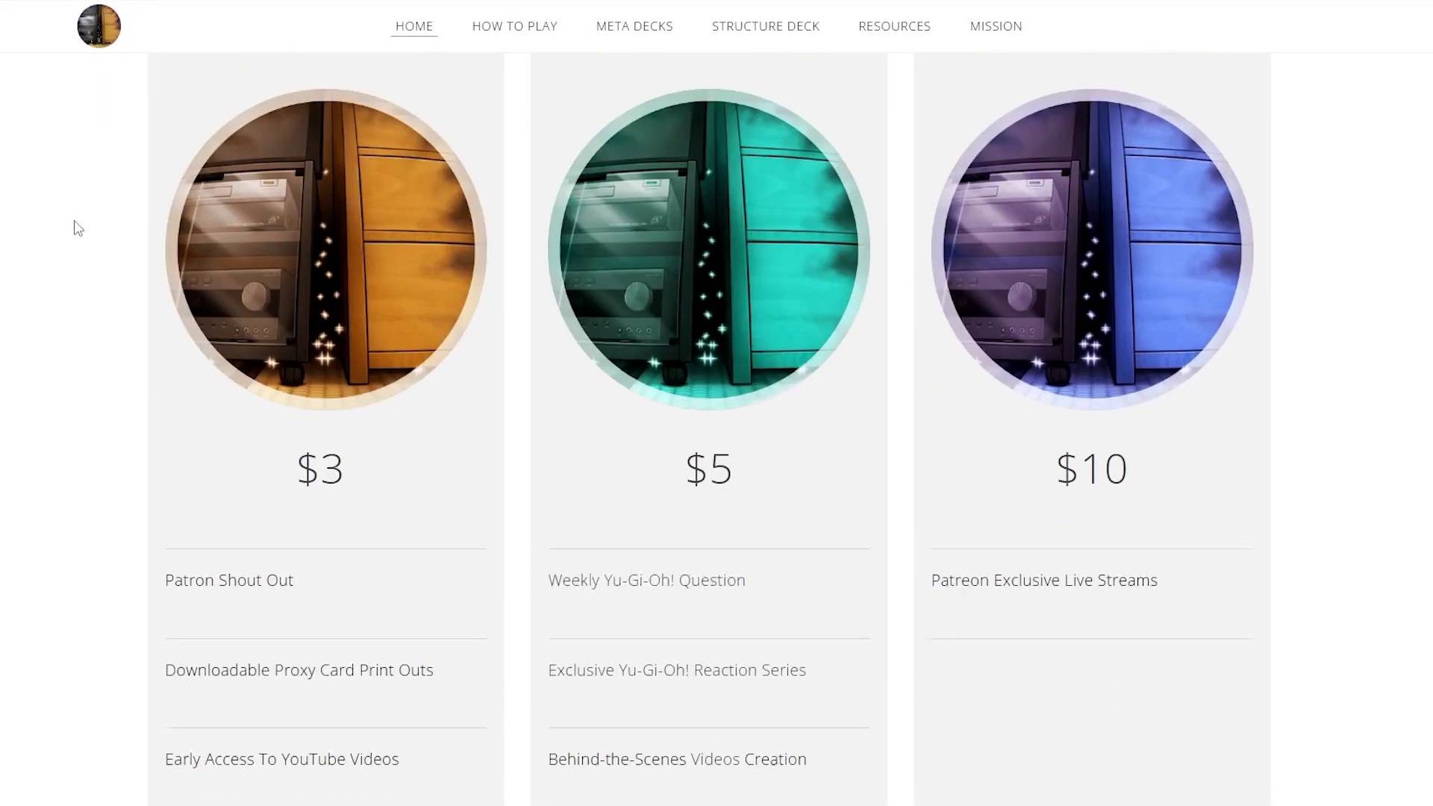
{"action": "scroll", "coordinate": [76, 228], "scroll_direction": "down", "scroll_amount": 2}
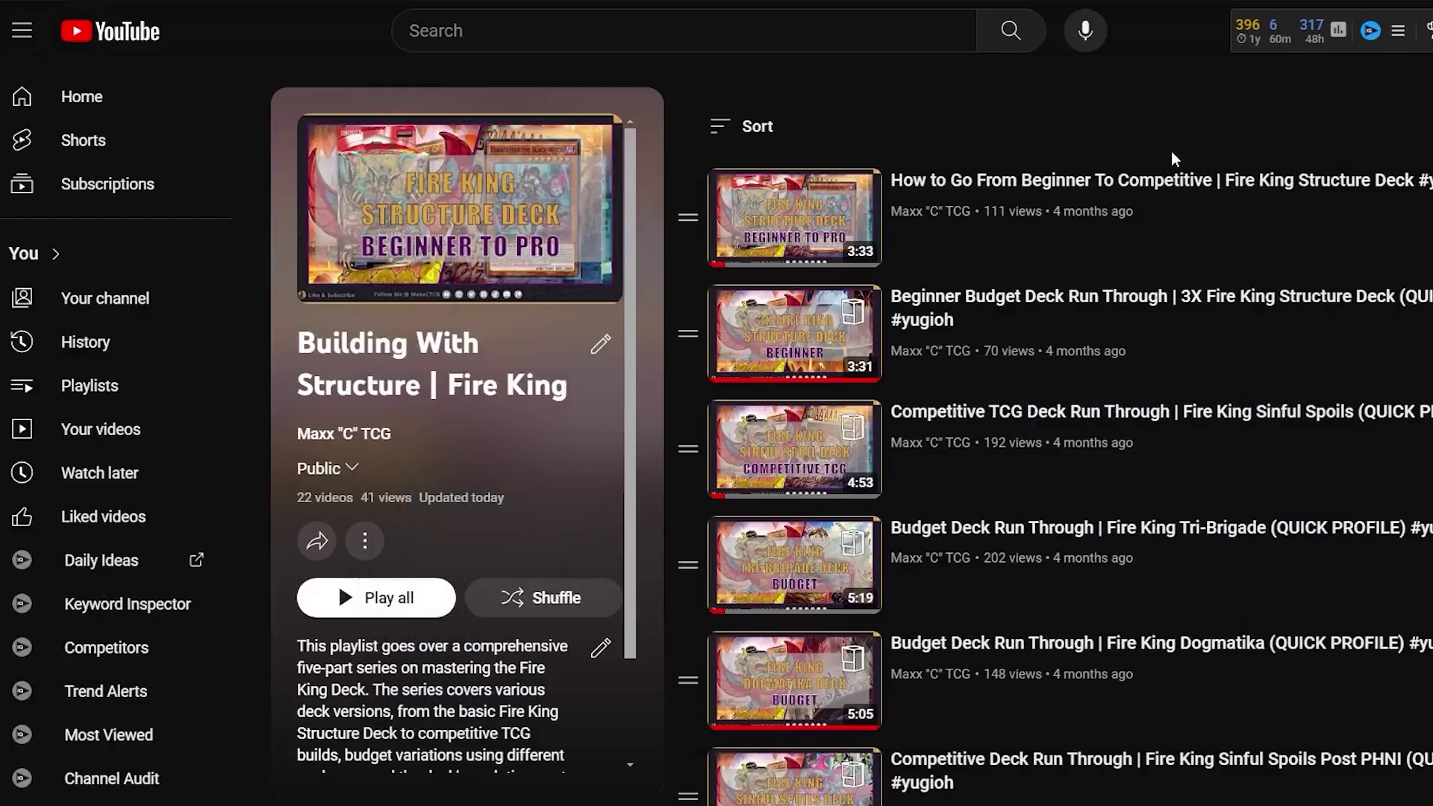
{"action": "scroll", "coordinate": [1172, 154], "scroll_direction": "down", "scroll_amount": 2}
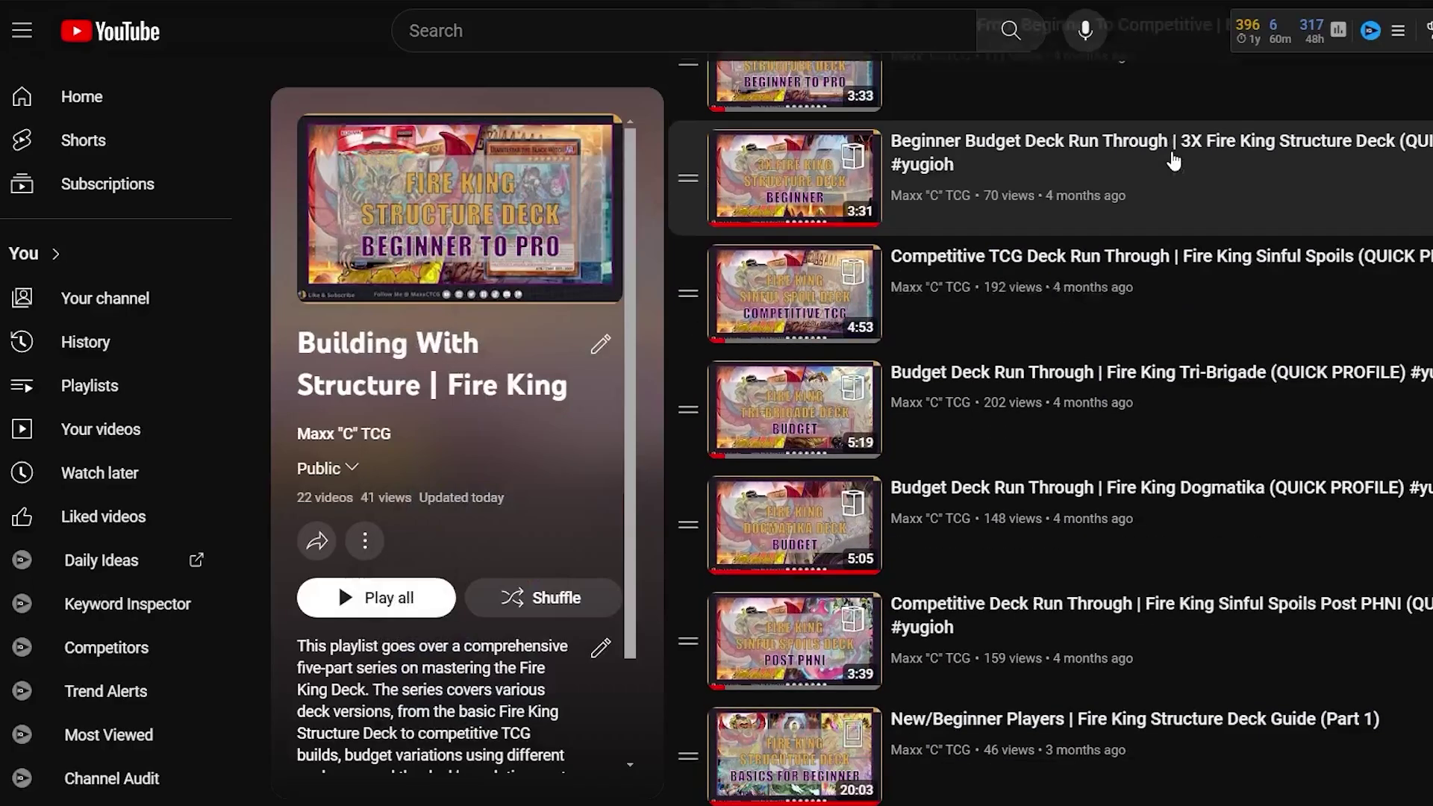
{"action": "scroll", "coordinate": [1173, 167], "scroll_direction": "down", "scroll_amount": 1}
{"action": "scroll", "coordinate": [1170, 174], "scroll_direction": "down", "scroll_amount": 1}
{"action": "scroll", "coordinate": [1160, 185], "scroll_direction": "down", "scroll_amount": 1}
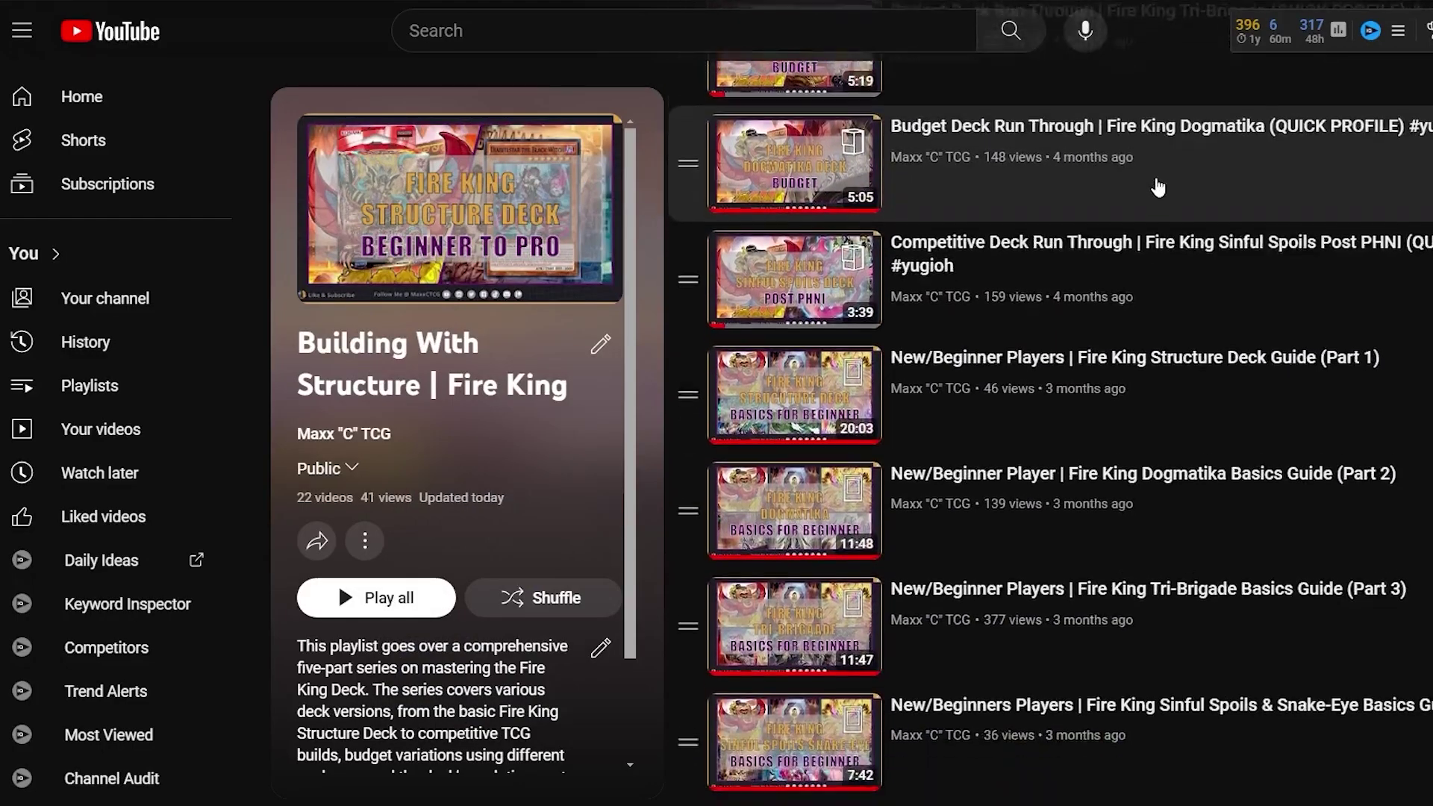
{"action": "scroll", "coordinate": [1158, 190], "scroll_direction": "down", "scroll_amount": 2}
{"action": "scroll", "coordinate": [1143, 219], "scroll_direction": "down", "scroll_amount": 1}
{"action": "scroll", "coordinate": [1139, 224], "scroll_direction": "down", "scroll_amount": 2}
{"action": "scroll", "coordinate": [1130, 237], "scroll_direction": "down", "scroll_amount": 1}
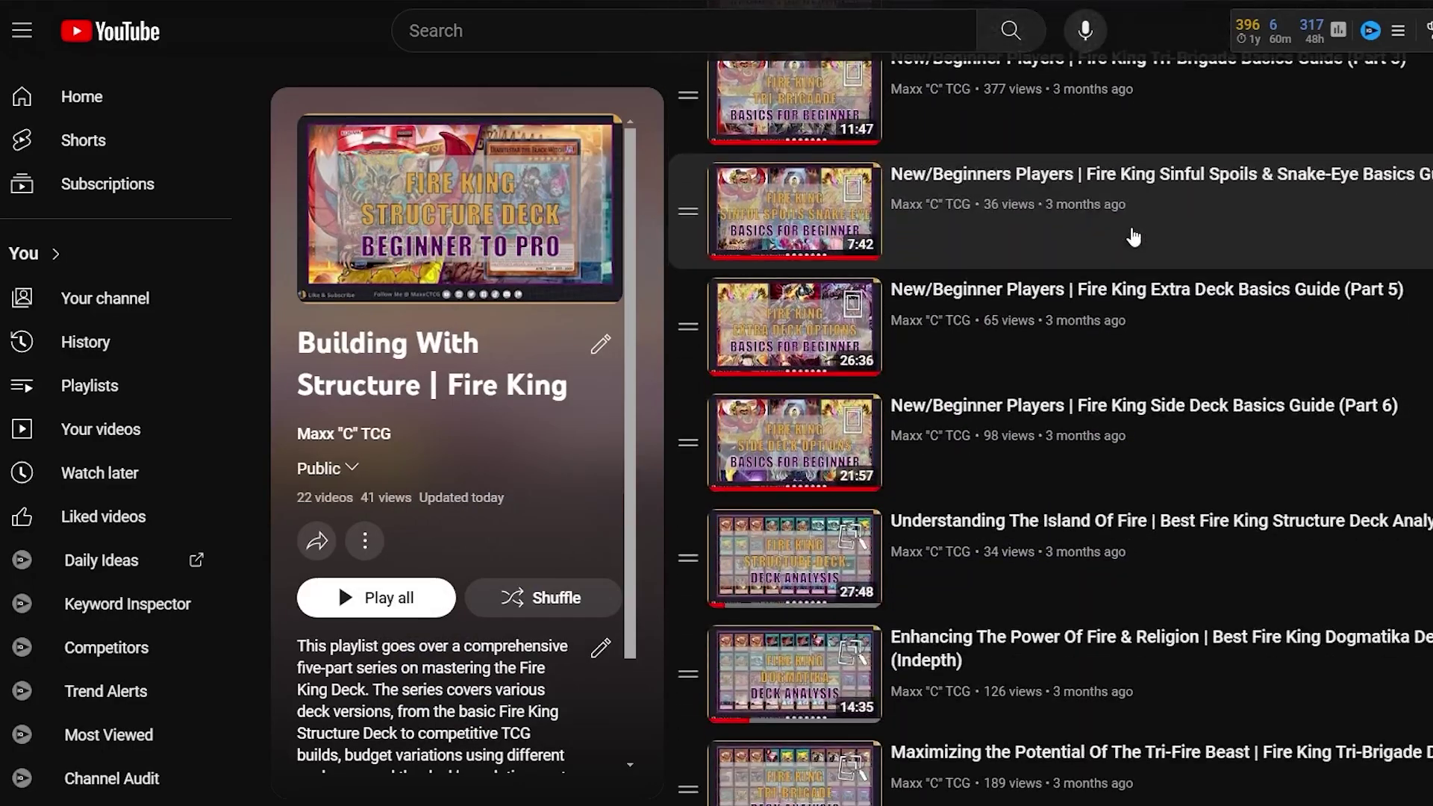
{"action": "scroll", "coordinate": [1131, 234], "scroll_direction": "down", "scroll_amount": 1}
{"action": "scroll", "coordinate": [1131, 235], "scroll_direction": "down", "scroll_amount": 2}
{"action": "scroll", "coordinate": [1131, 236], "scroll_direction": "down", "scroll_amount": 2}
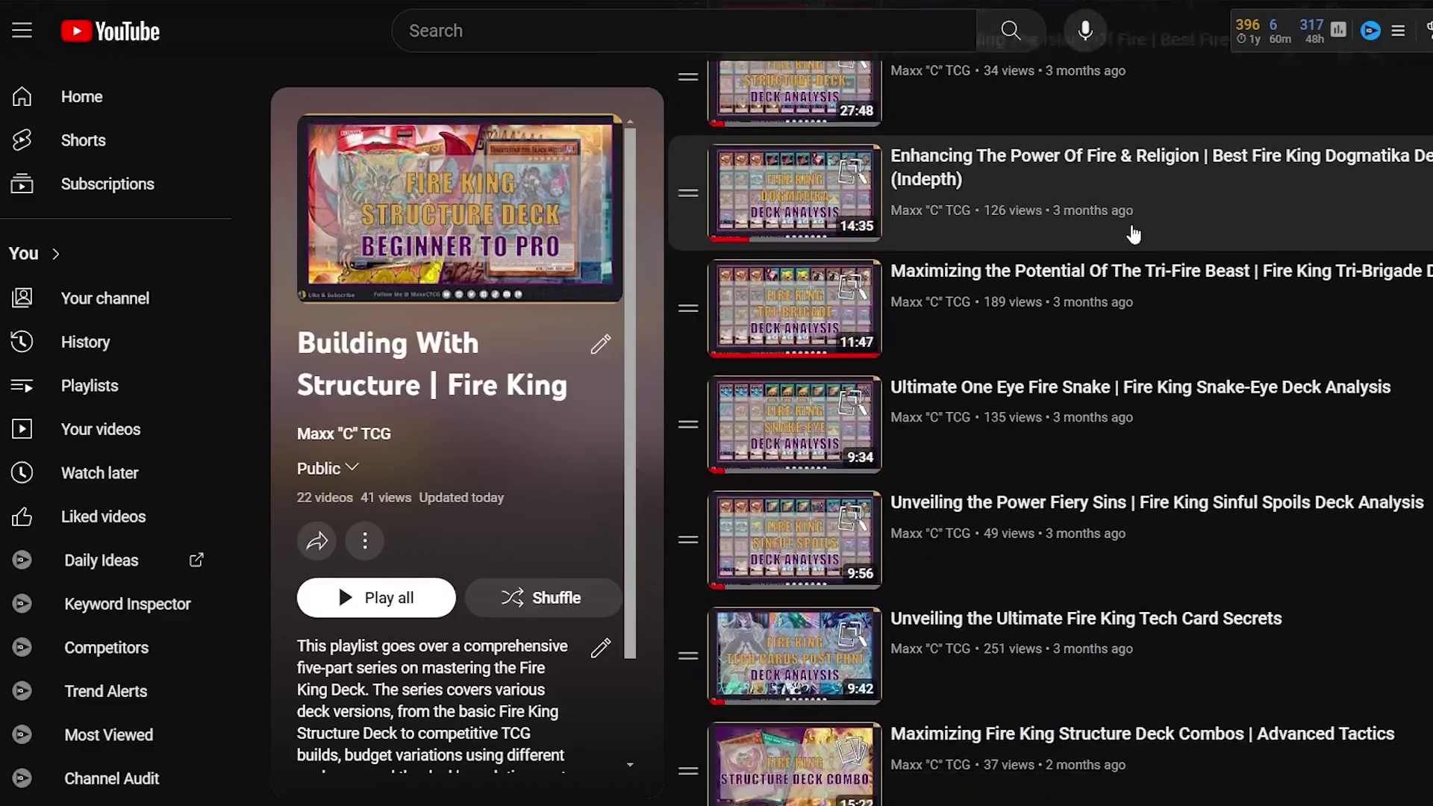